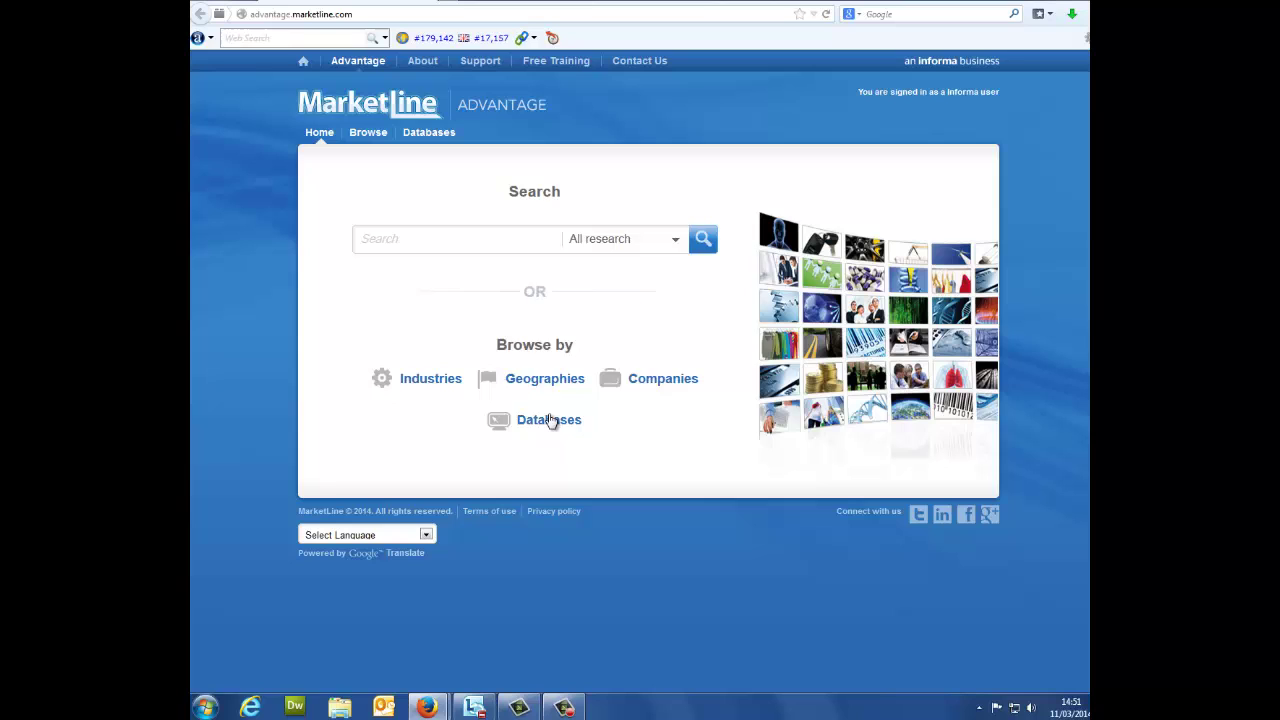
Step: Search the Company Report Generator for 'Microsoft' and select Microsoft Corporation from the 14 results
{"action": "left_click", "coordinate": [552, 420]}
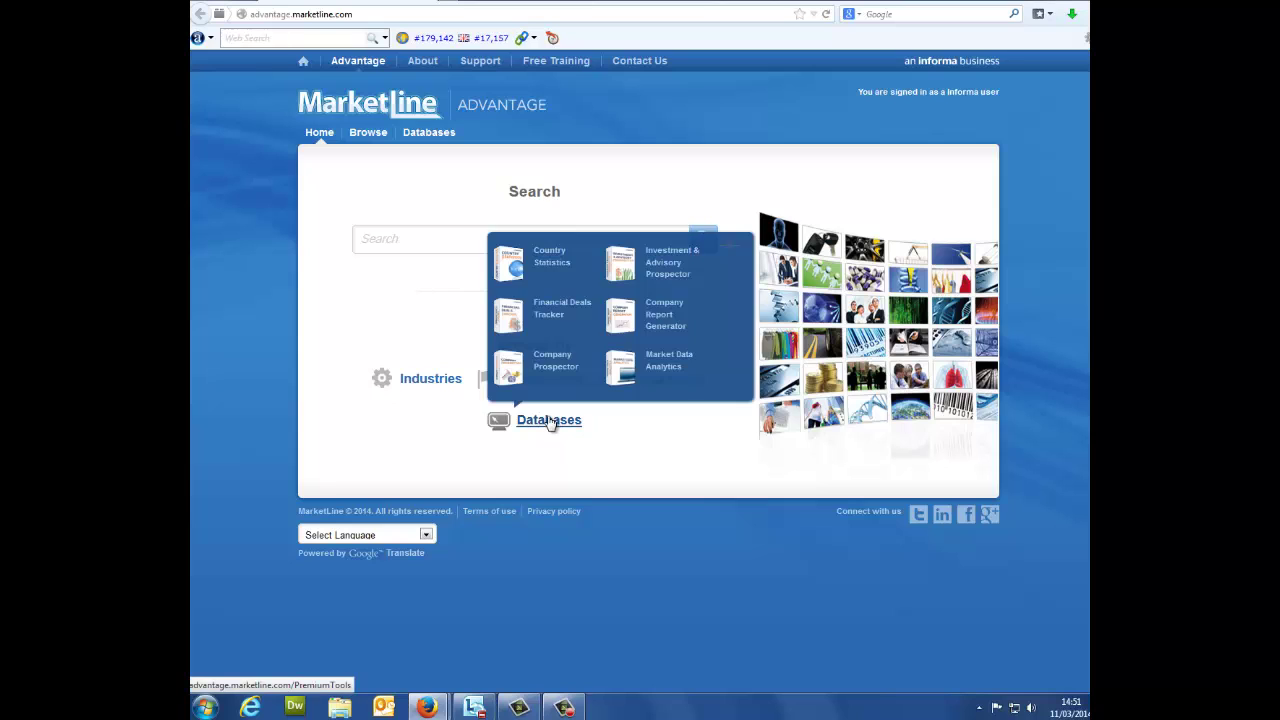
{"action": "left_click", "coordinate": [653, 319]}
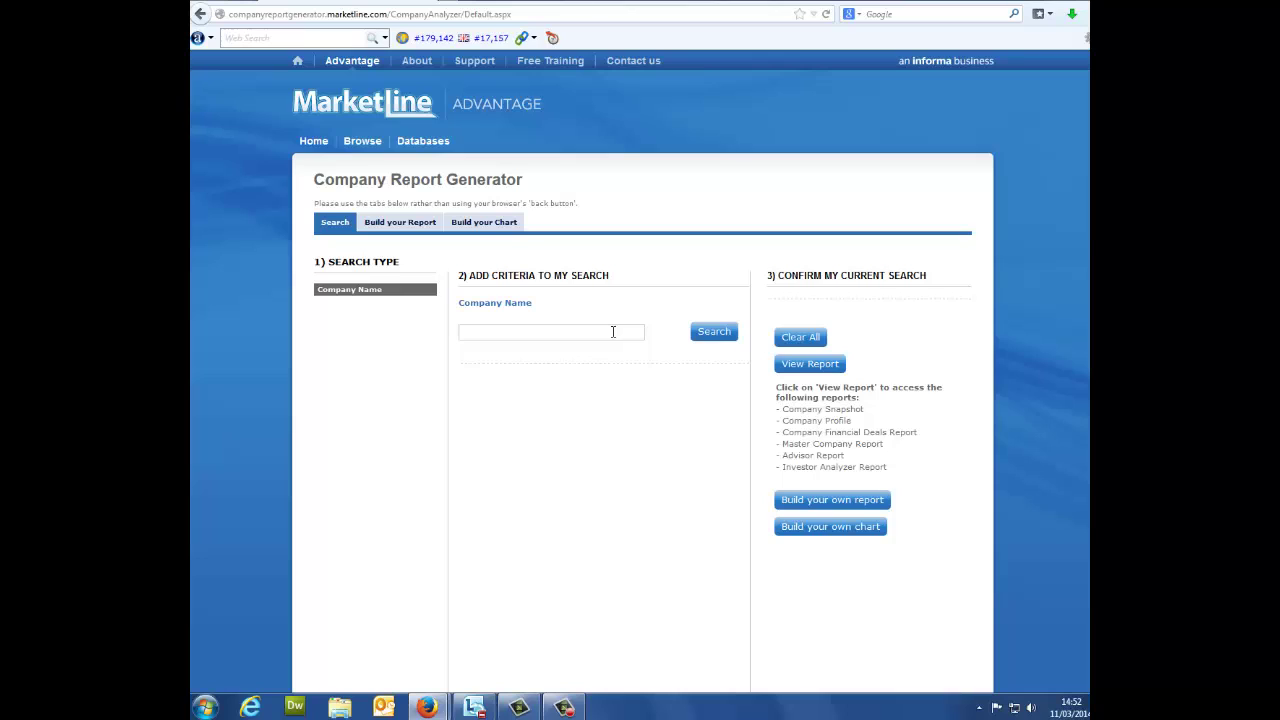
{"action": "type", "text": "Microso"}
{"action": "type", "text": "ft"}
{"action": "left_click", "coordinate": [712, 333]}
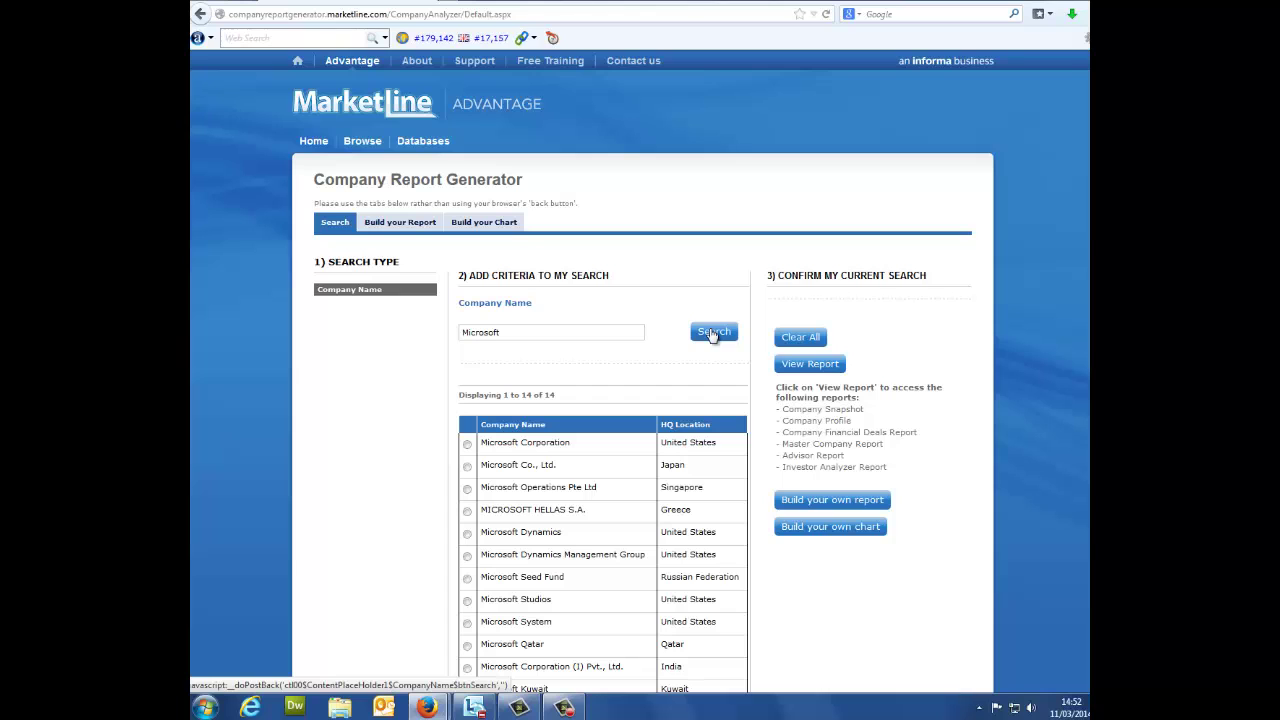
{"action": "scroll", "coordinate": [712, 335], "scroll_direction": "down", "scroll_amount": 2}
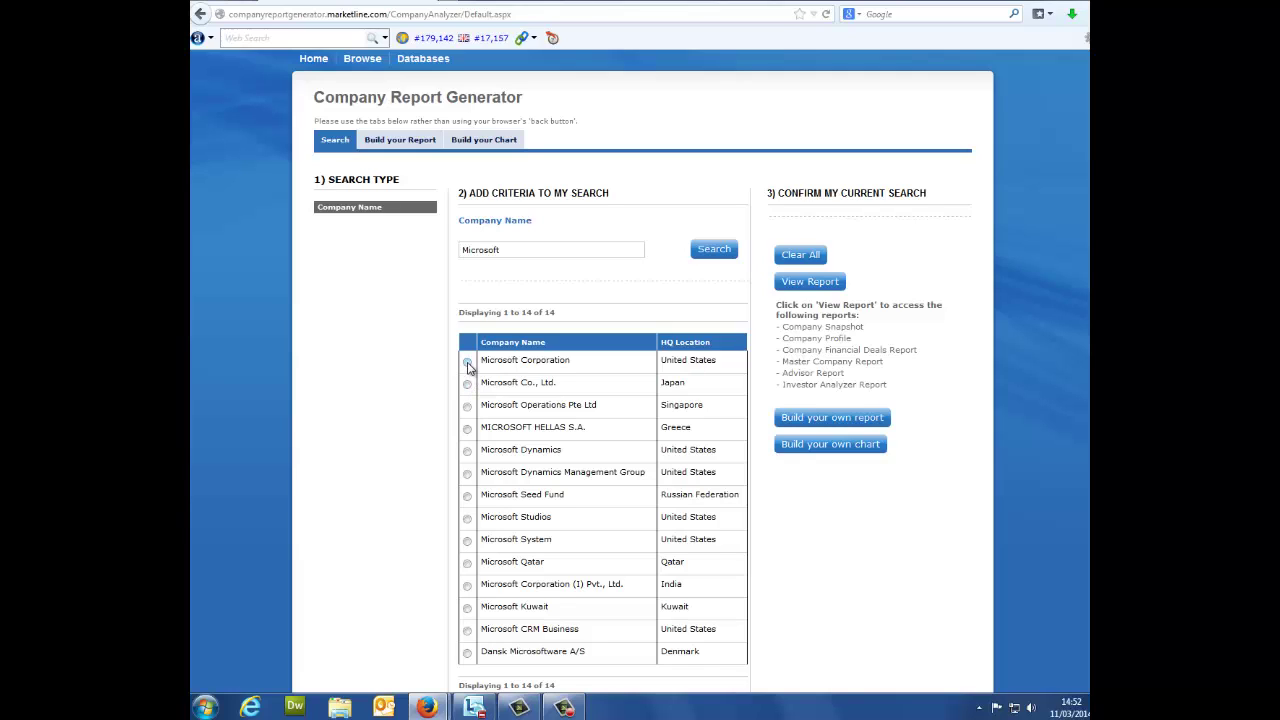
{"action": "left_click", "coordinate": [467, 363]}
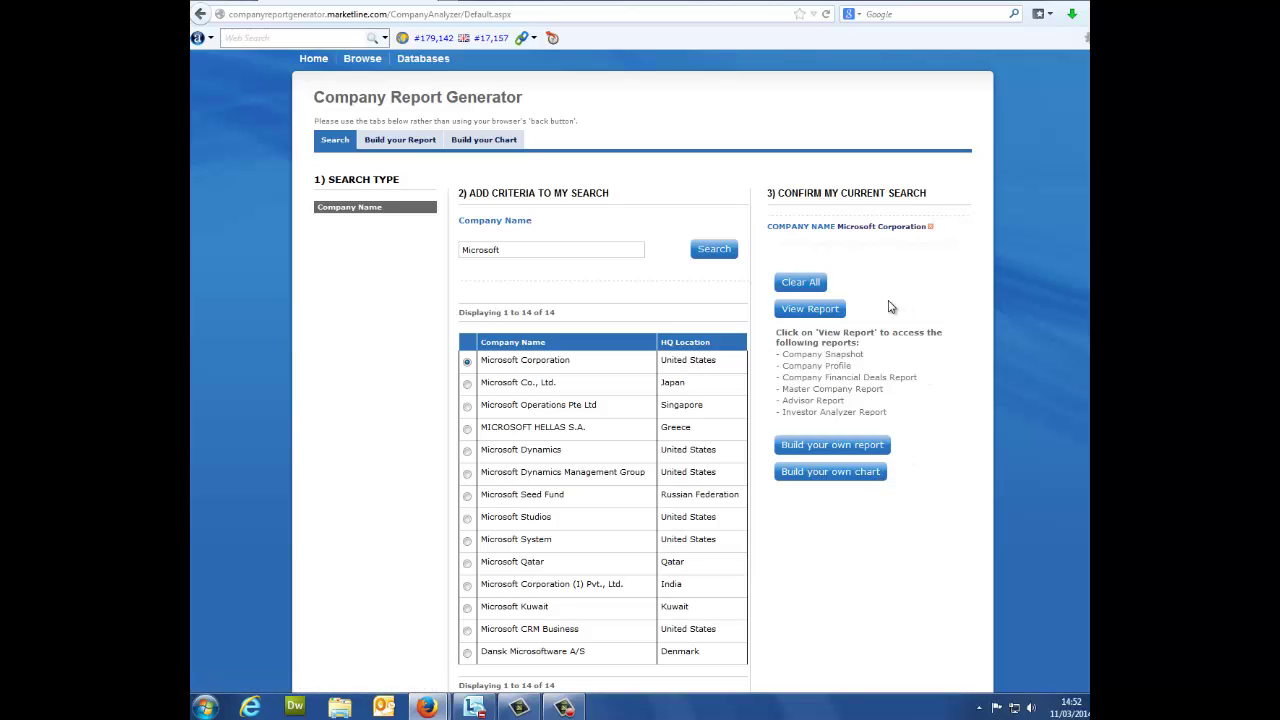
{"action": "left_click", "coordinate": [840, 312]}
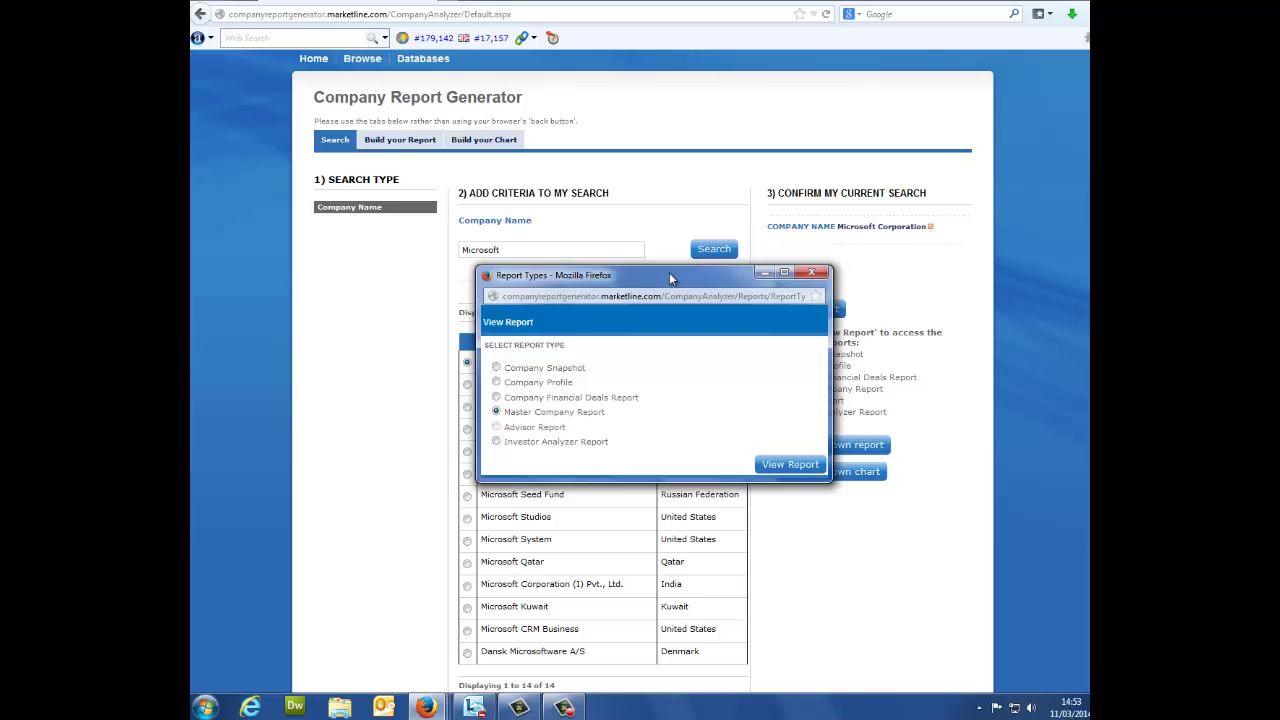
{"action": "left_click", "coordinate": [497, 368]}
{"action": "left_click", "coordinate": [497, 412]}
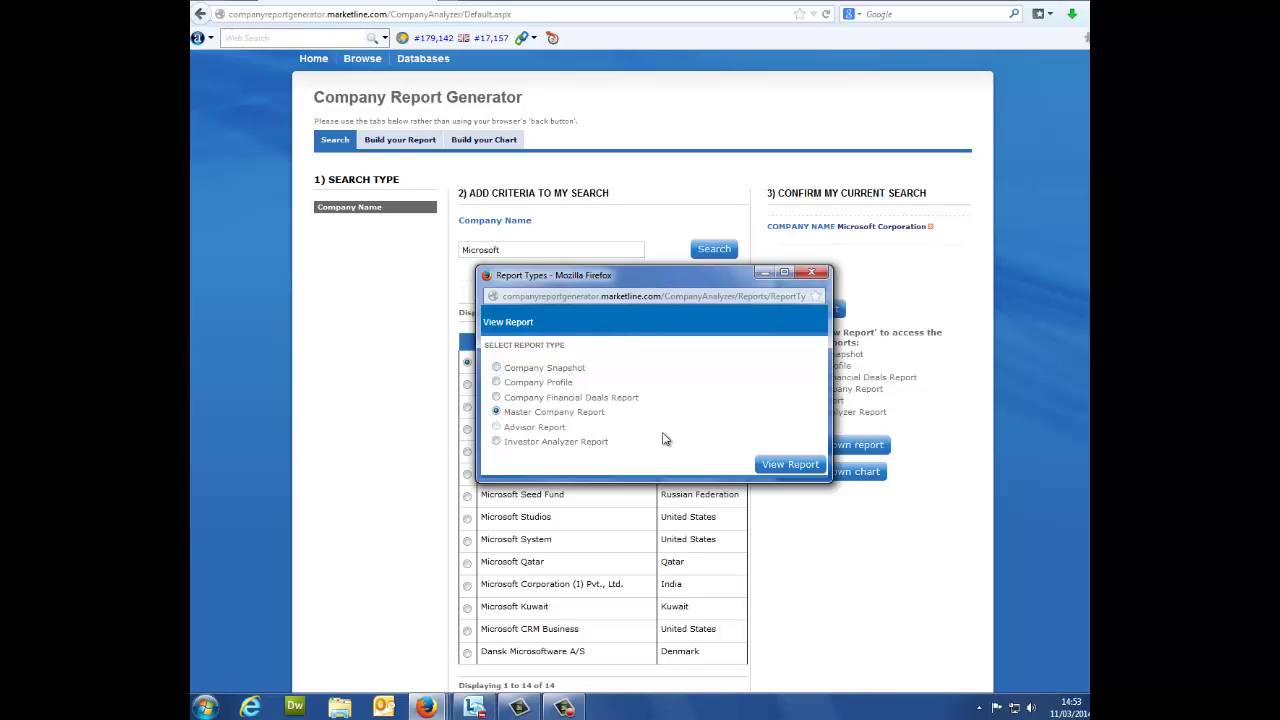
{"action": "left_click", "coordinate": [767, 466]}
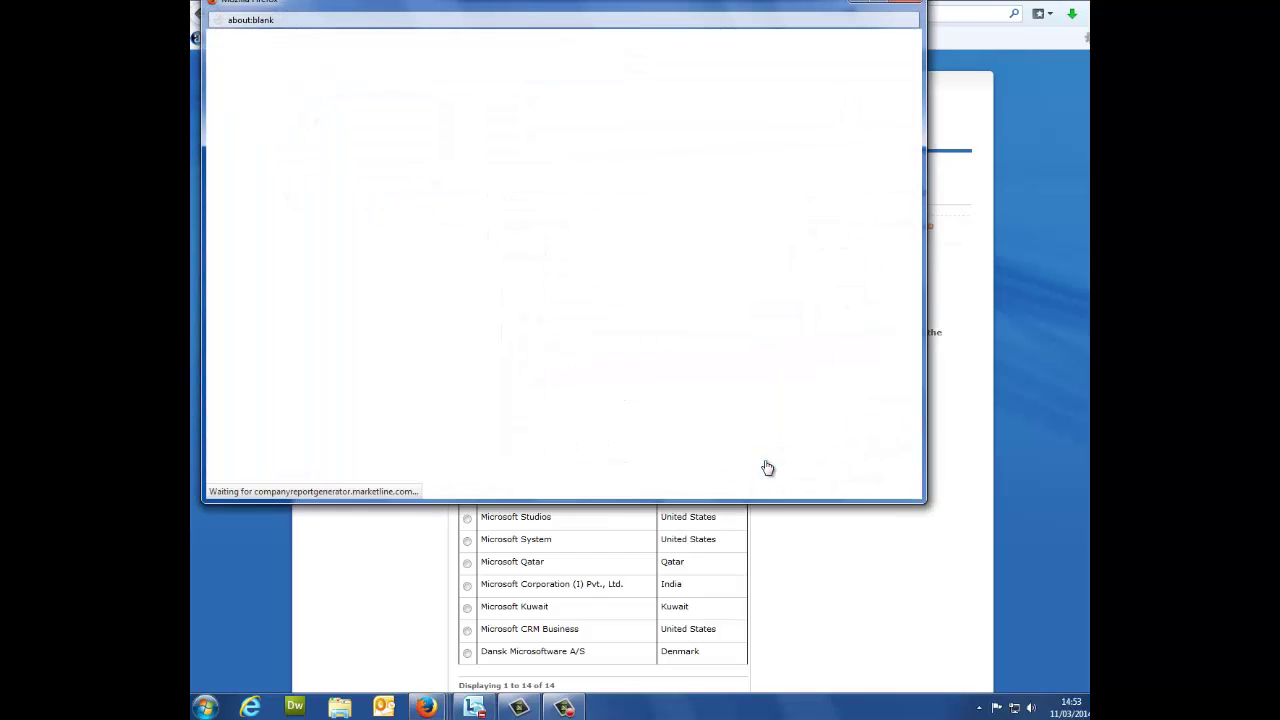
{"action": "left_click_drag", "start_coordinate": [624, 2], "coordinate": [687, 64]}
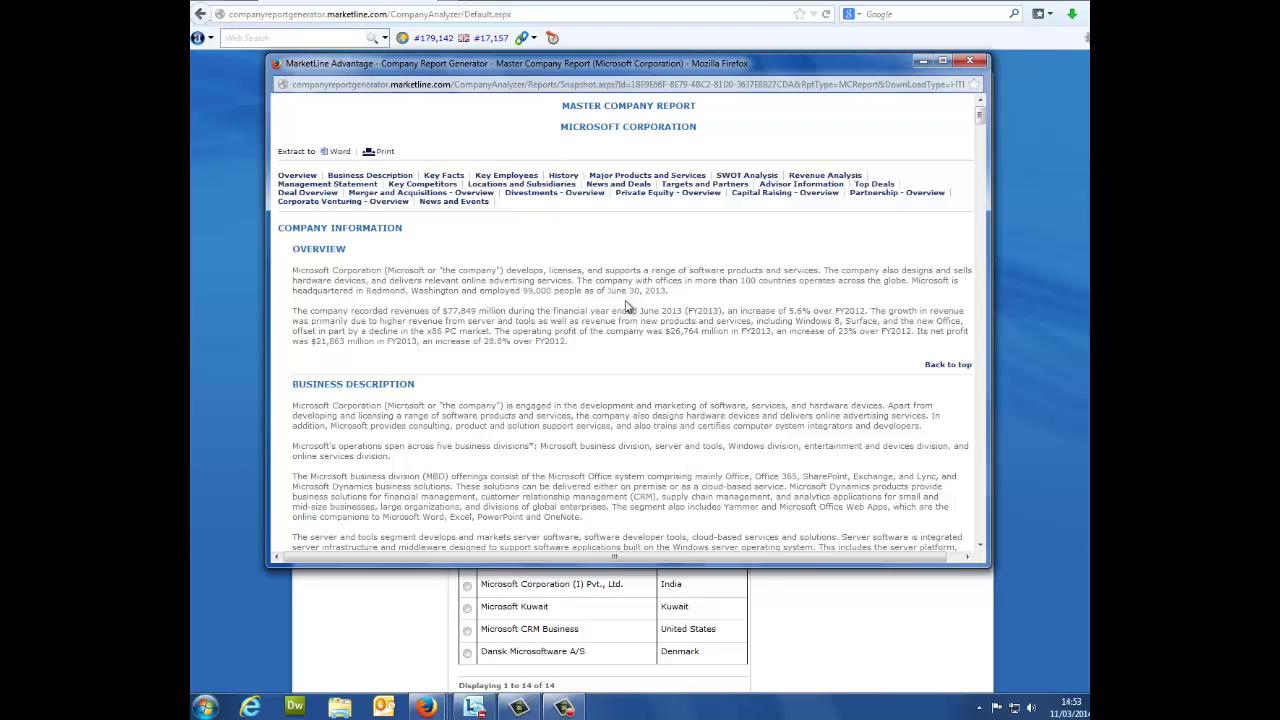
{"action": "left_click_drag", "start_coordinate": [980, 116], "coordinate": [981, 156]}
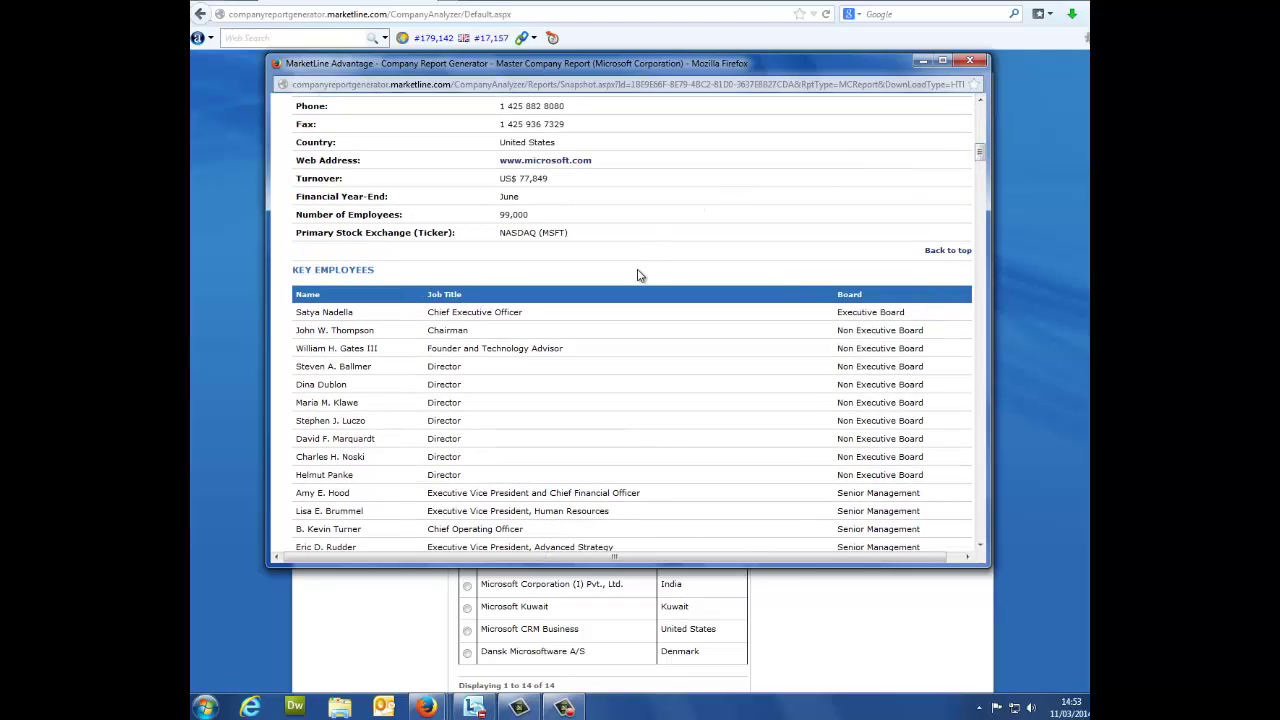
{"action": "scroll", "coordinate": [640, 275], "scroll_direction": "up", "scroll_amount": 5}
{"action": "scroll", "coordinate": [640, 275], "scroll_direction": "up", "scroll_amount": 10}
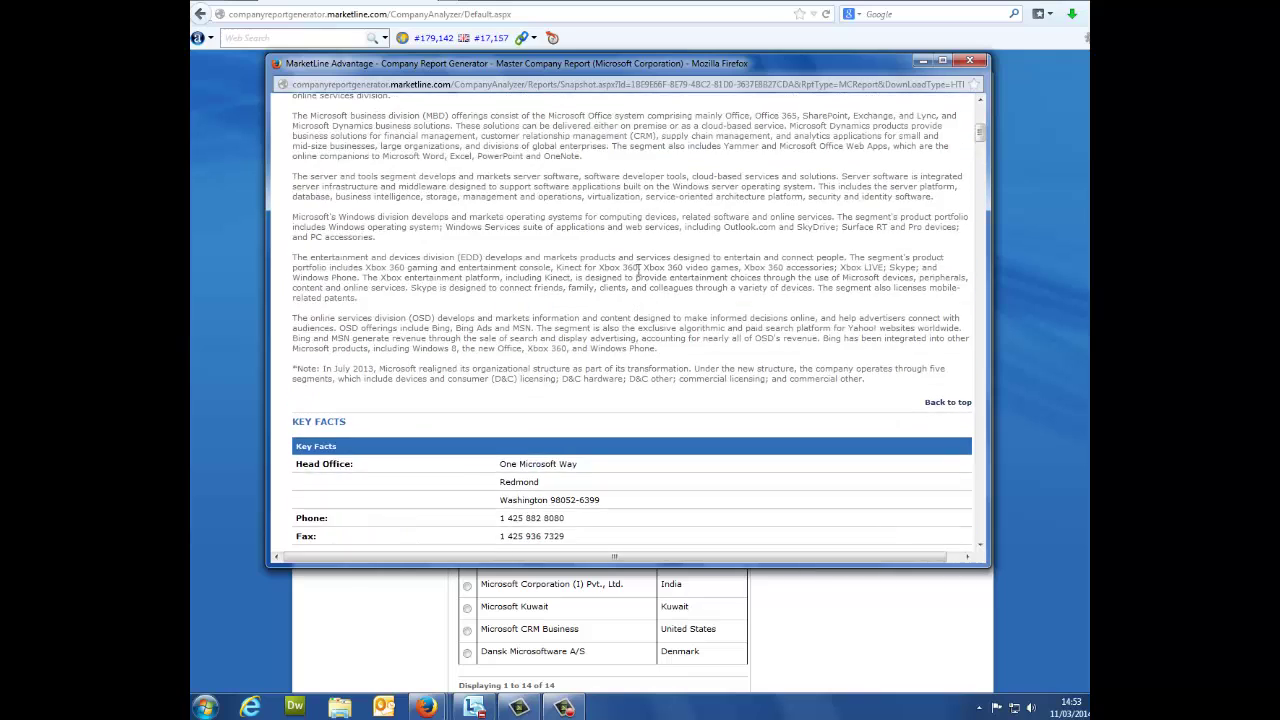
{"action": "scroll", "coordinate": [640, 272], "scroll_direction": "up", "scroll_amount": 10}
{"action": "scroll", "coordinate": [638, 270], "scroll_direction": "up", "scroll_amount": 5}
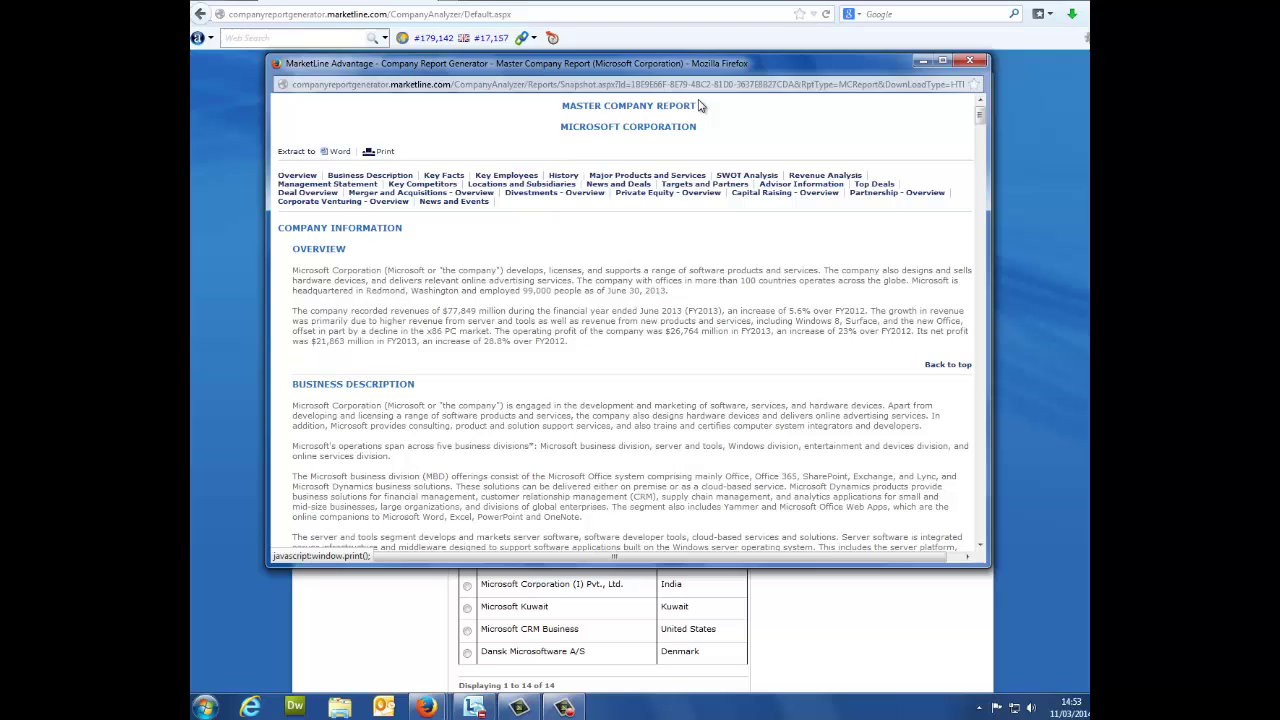
{"action": "left_click", "coordinate": [966, 64]}
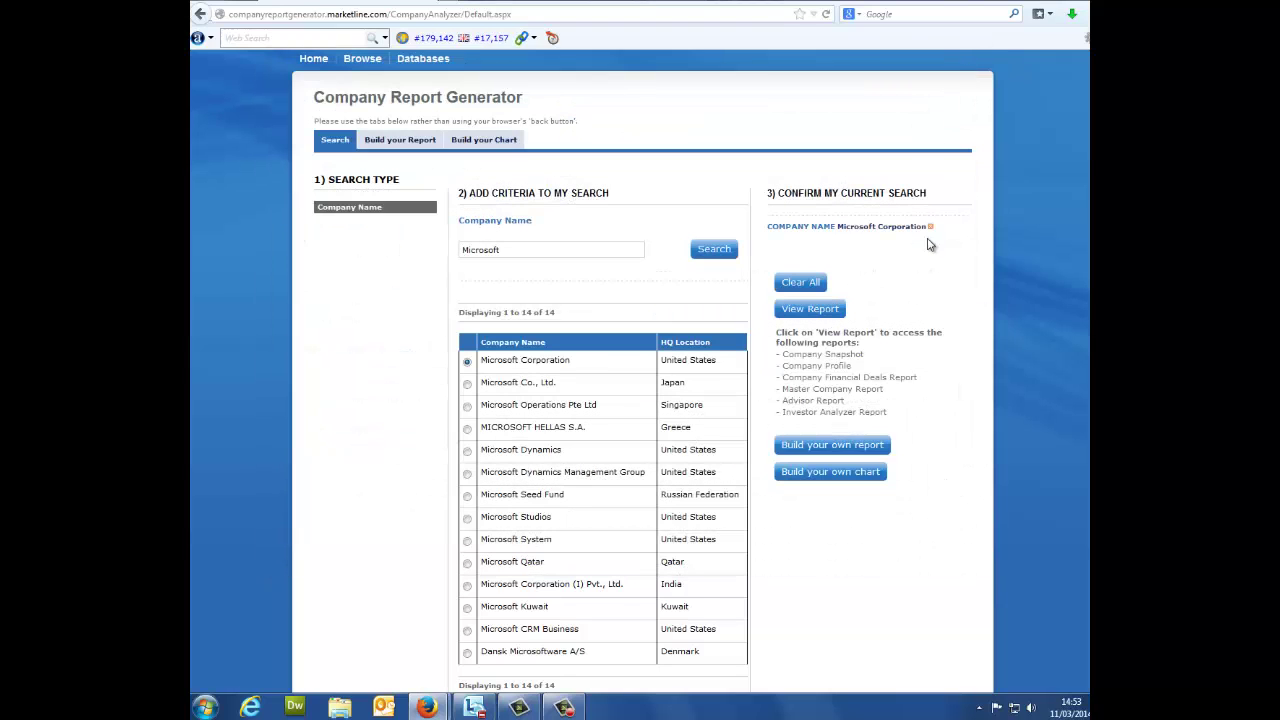
Step: Start a custom report with Overview, Key Executives, Key Facts, History and SWOT Analysis sections
{"action": "left_click", "coordinate": [829, 446]}
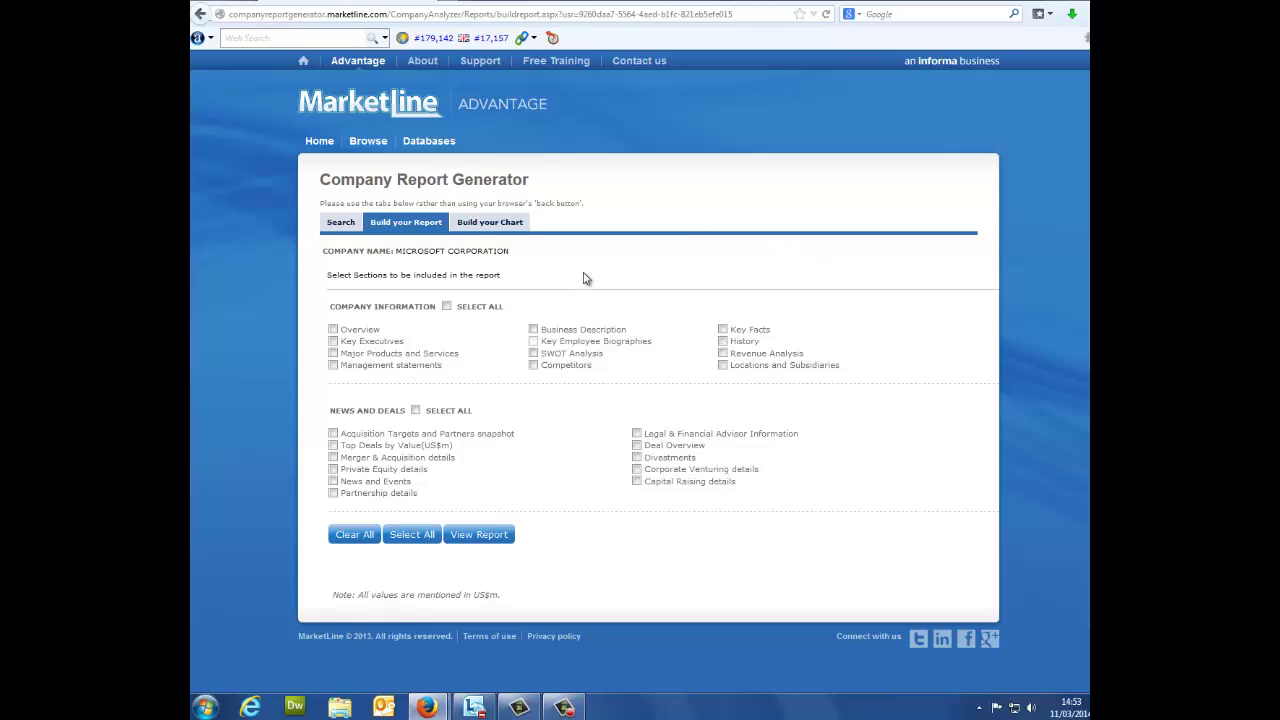
{"action": "left_click", "coordinate": [334, 330]}
{"action": "left_click", "coordinate": [334, 341]}
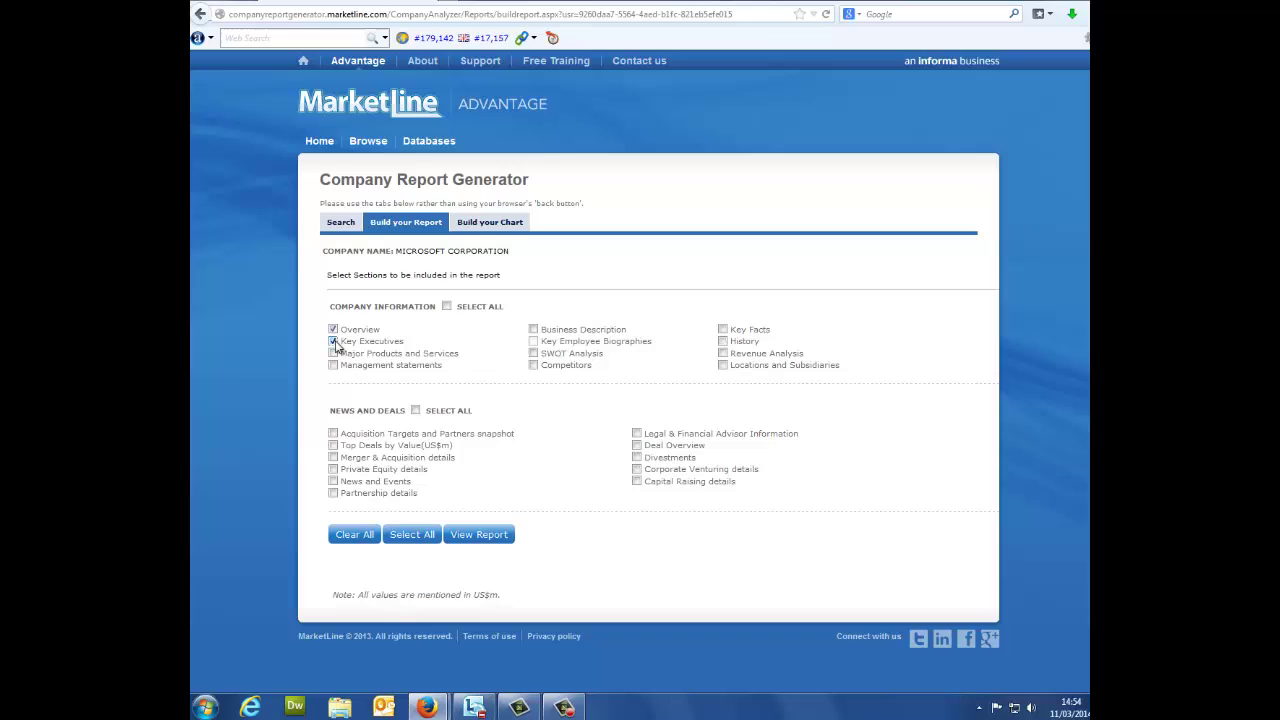
{"action": "left_click", "coordinate": [534, 355]}
{"action": "left_click", "coordinate": [723, 329]}
Step: View the generated custom report, scroll through it, and close the report window
{"action": "left_click", "coordinate": [474, 536]}
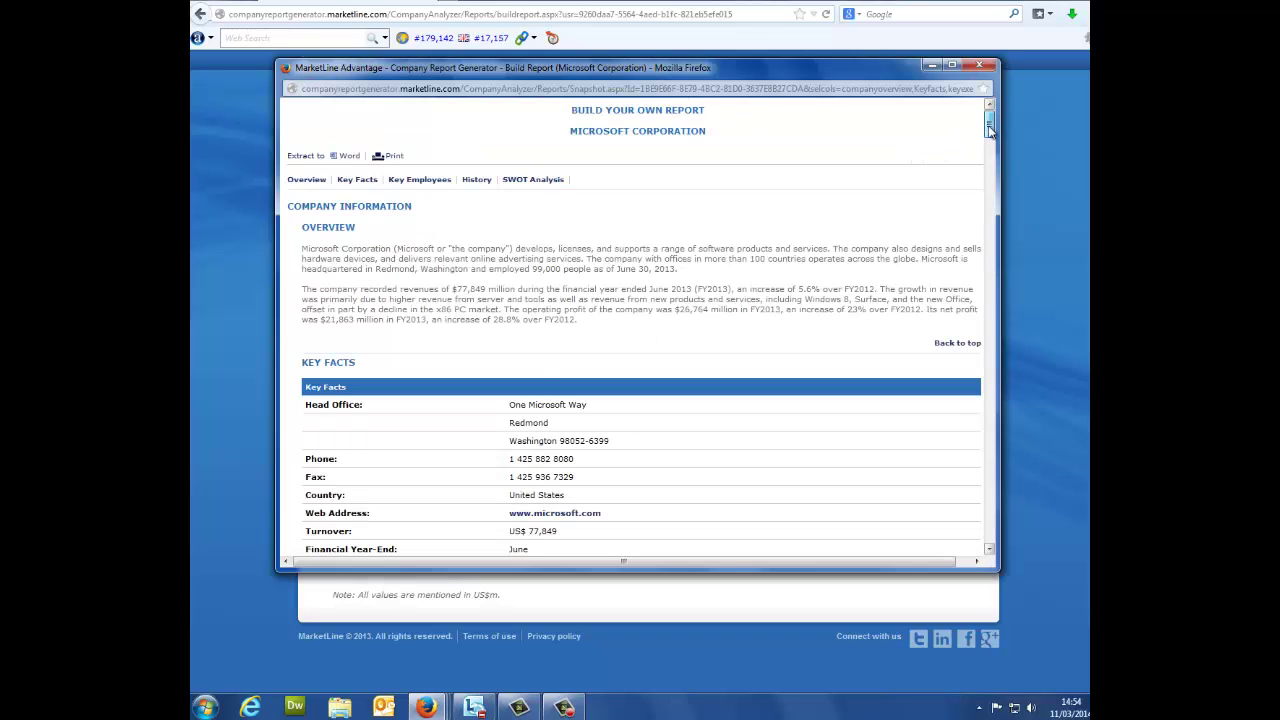
{"action": "scroll", "coordinate": [985, 170], "scroll_direction": "down", "scroll_amount": 5}
{"action": "scroll", "coordinate": [985, 170], "scroll_direction": "down", "scroll_amount": 8}
{"action": "scroll", "coordinate": [988, 140], "scroll_direction": "up", "scroll_amount": 11}
{"action": "scroll", "coordinate": [990, 115], "scroll_direction": "up", "scroll_amount": 3}
{"action": "left_click", "coordinate": [970, 67]}
Step: Preview Comparison Charts, then return to the Single Company Deep-Dive Chart and list the information types
{"action": "left_click", "coordinate": [790, 446]}
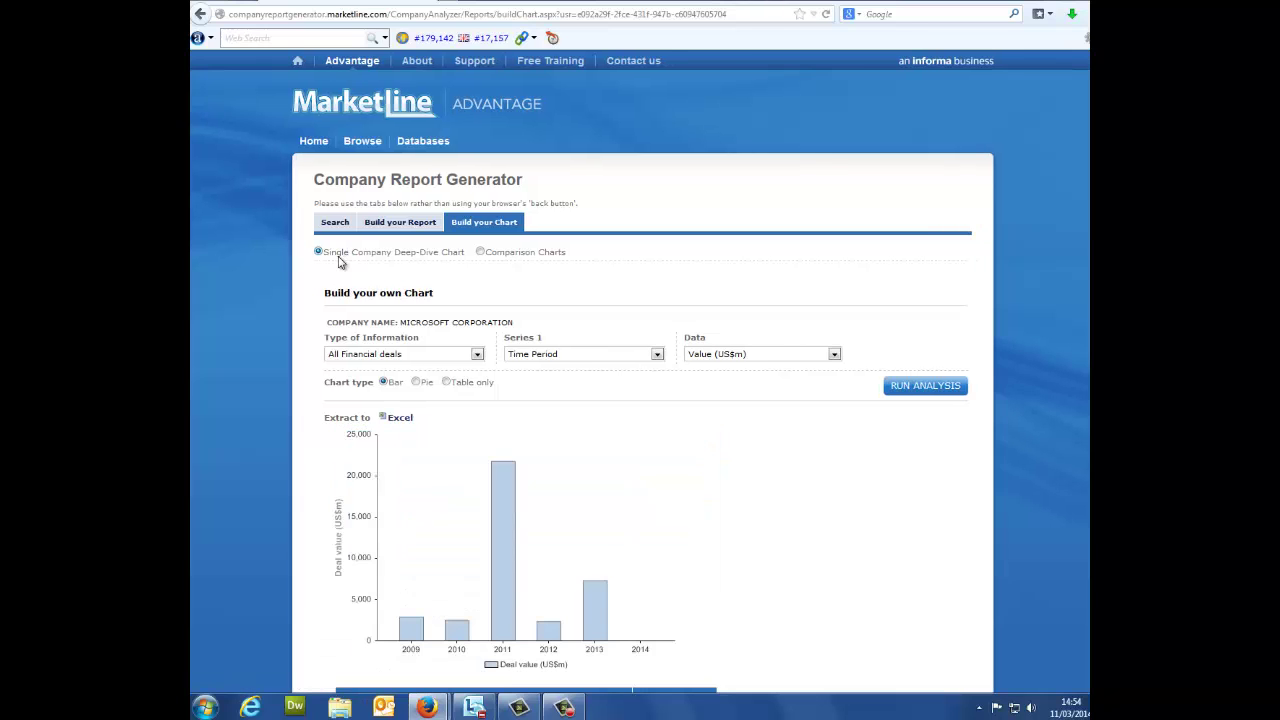
{"action": "left_click", "coordinate": [481, 253]}
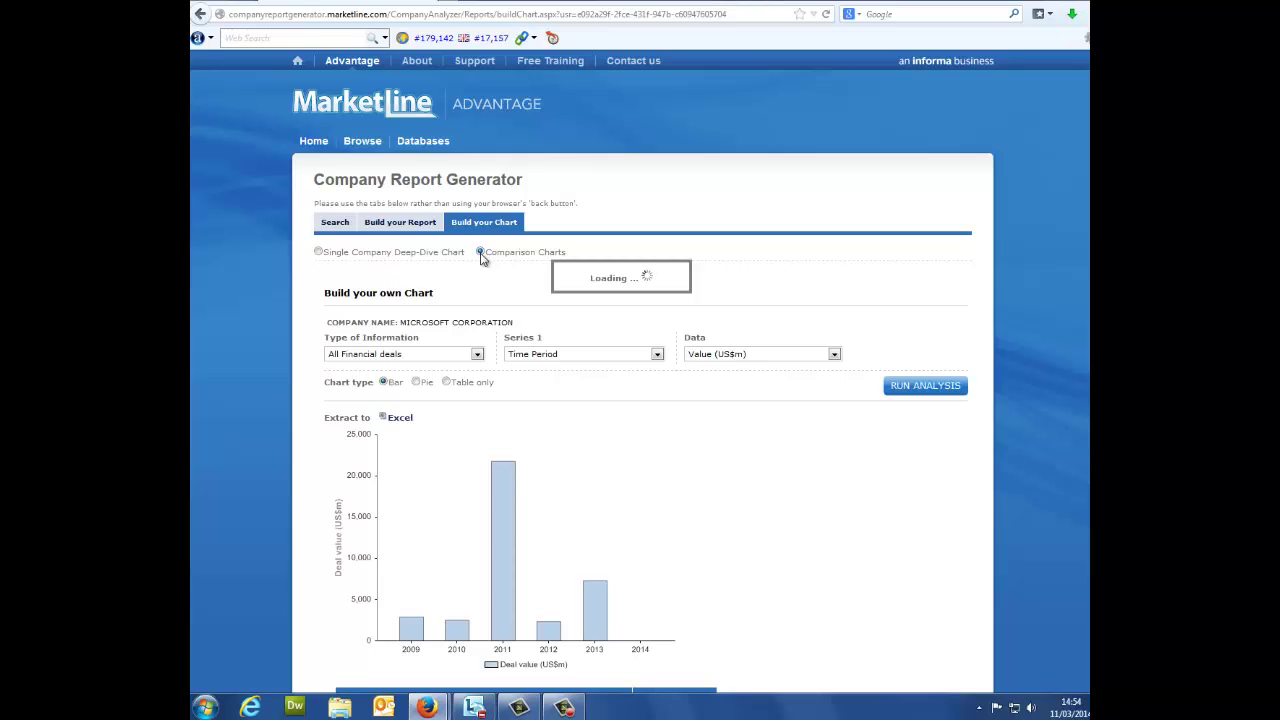
{"action": "scroll", "coordinate": [531, 360], "scroll_direction": "down", "scroll_amount": 2}
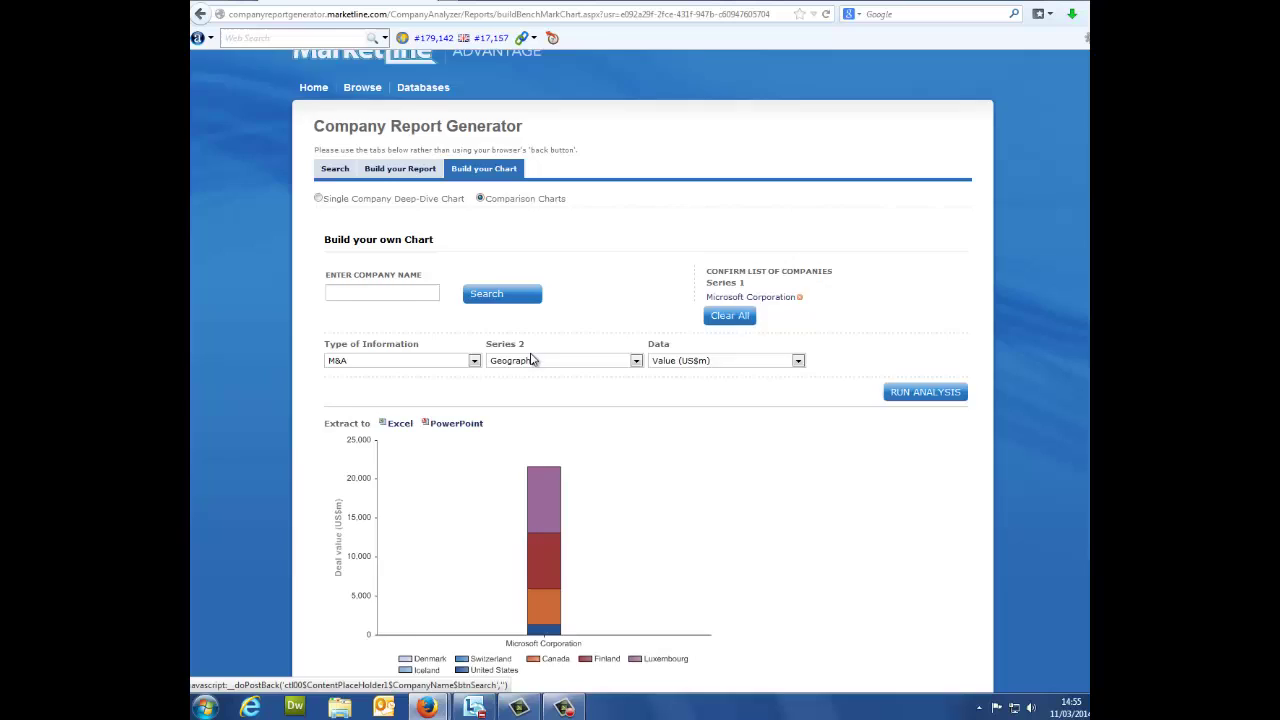
{"action": "scroll", "coordinate": [531, 360], "scroll_direction": "down", "scroll_amount": 1}
{"action": "scroll", "coordinate": [531, 360], "scroll_direction": "up", "scroll_amount": 3}
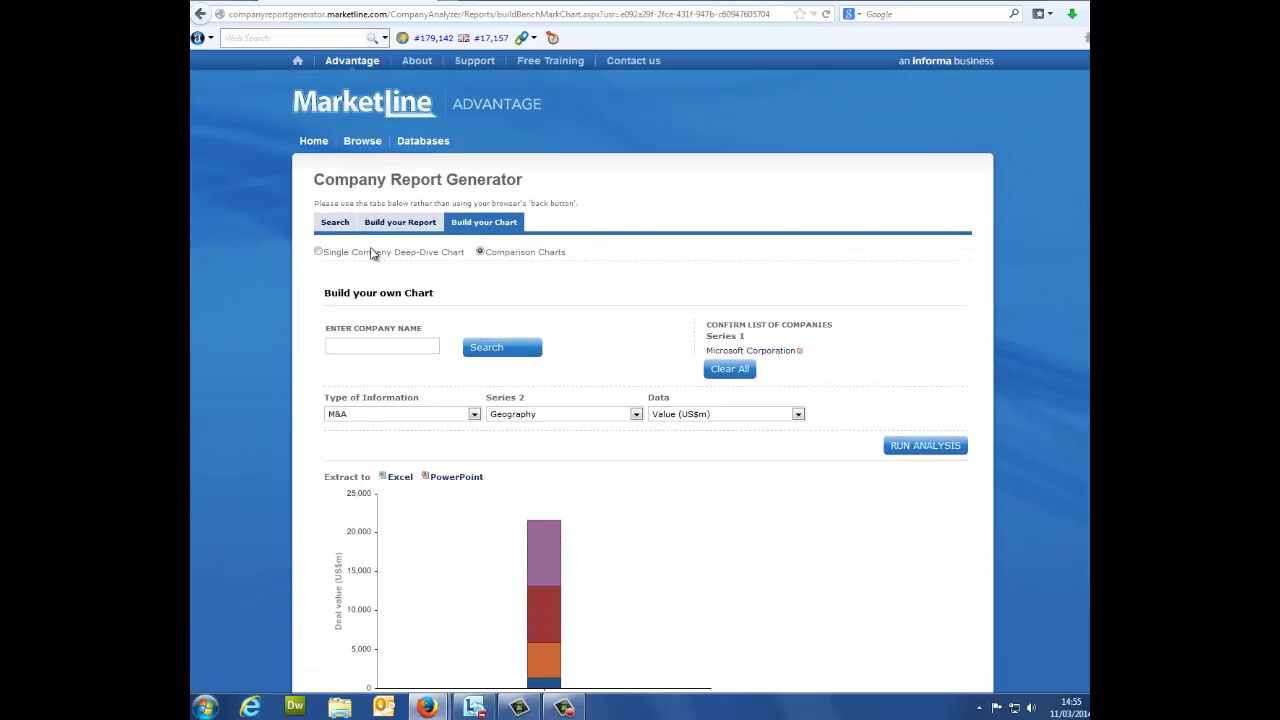
{"action": "left_click", "coordinate": [318, 252]}
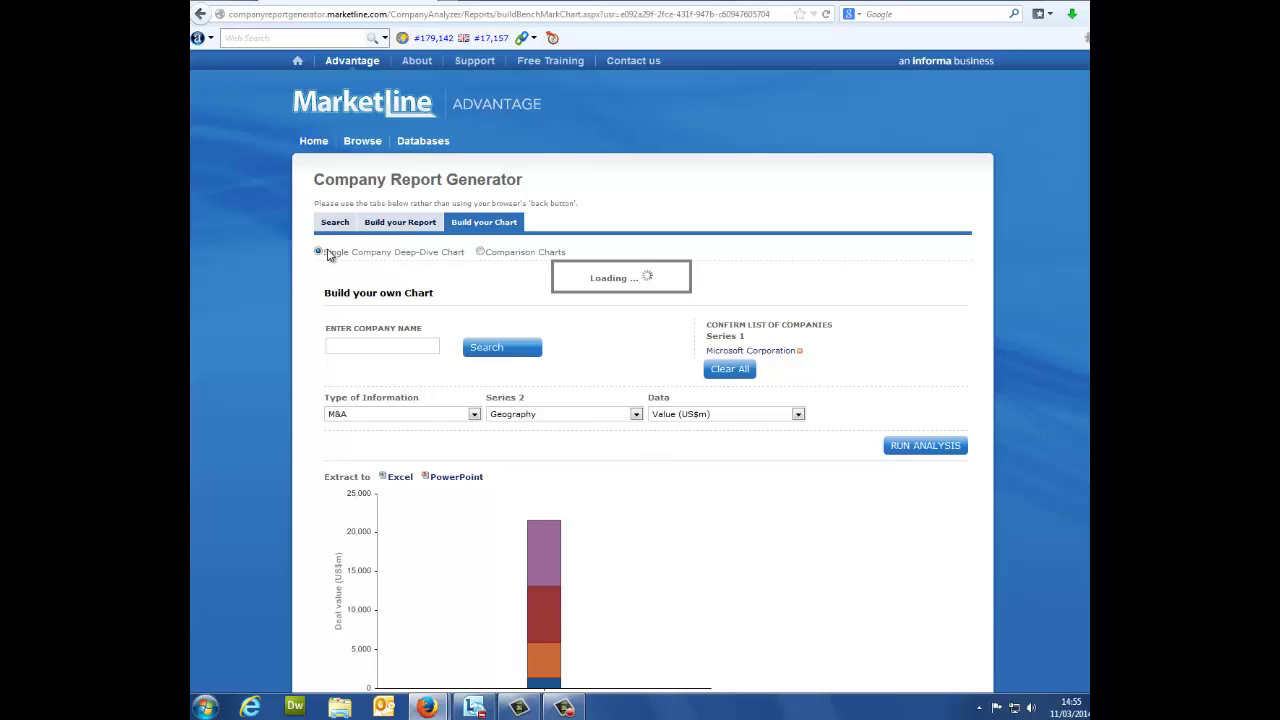
{"action": "left_click", "coordinate": [483, 355]}
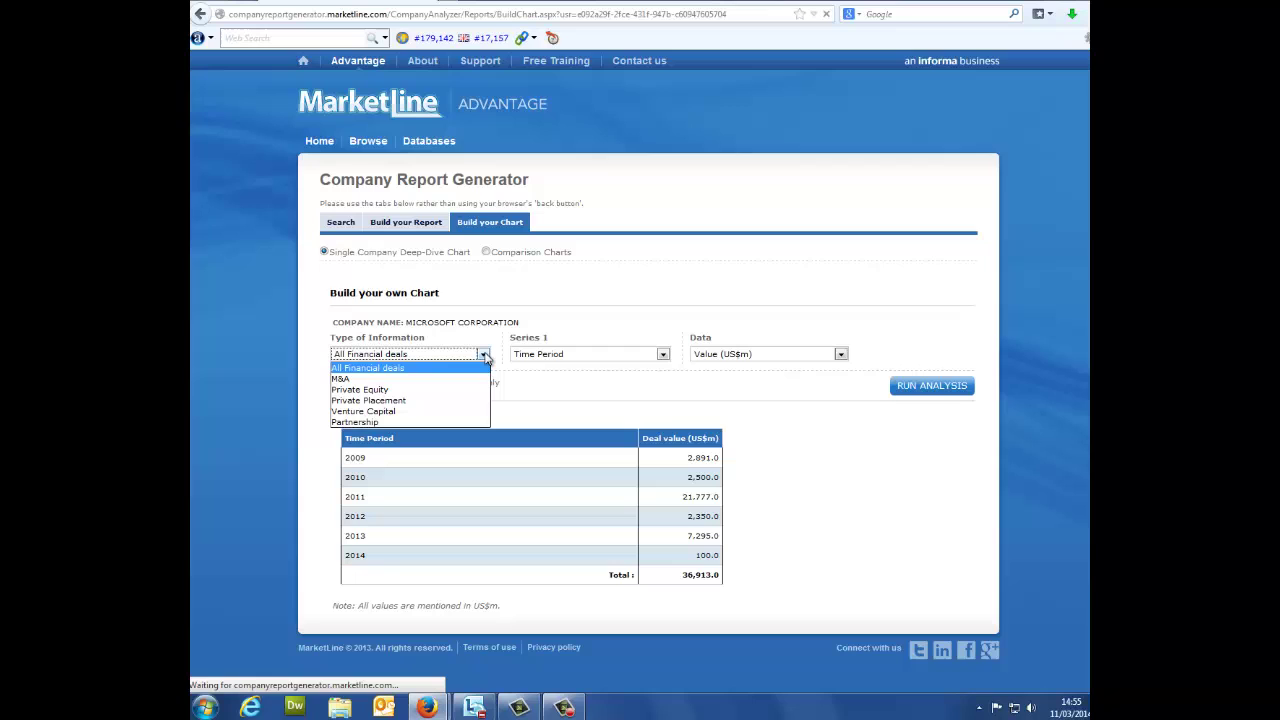
Step: Keep All Financial deals, Time Period and Value (US$m), switch to a Pie chart, and run the analysis
{"action": "left_click", "coordinate": [485, 356]}
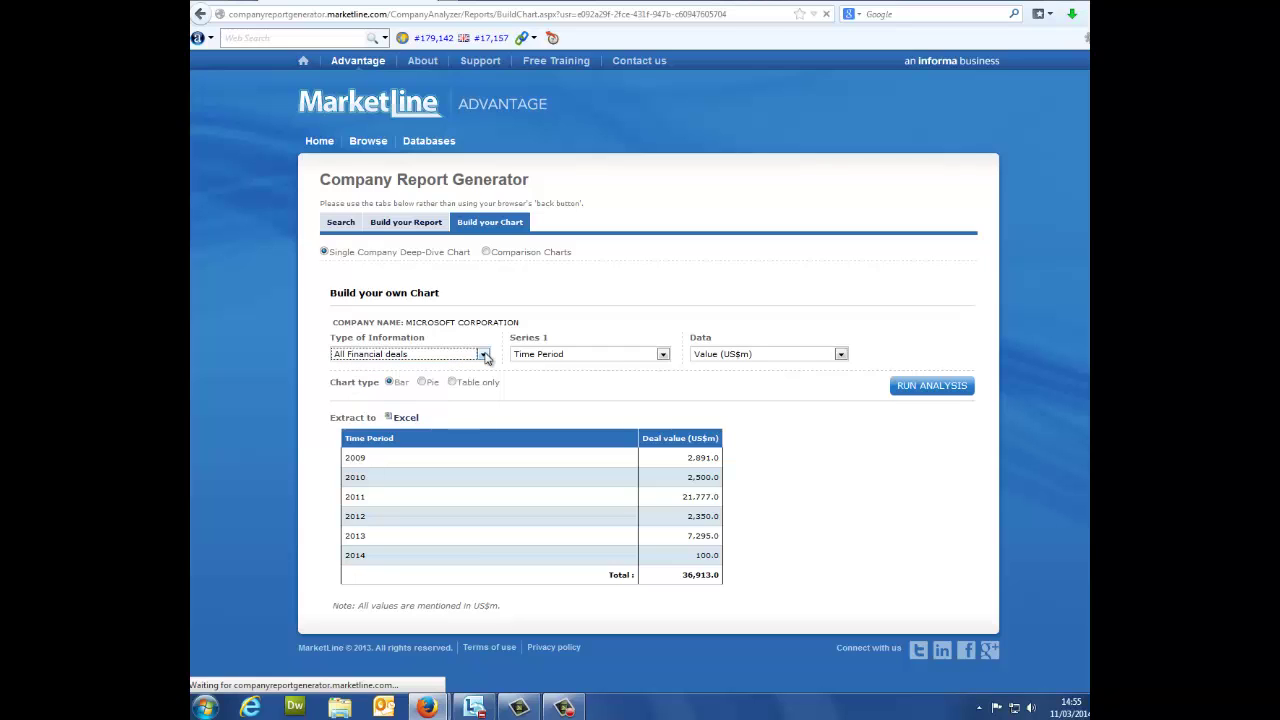
{"action": "left_click", "coordinate": [657, 355]}
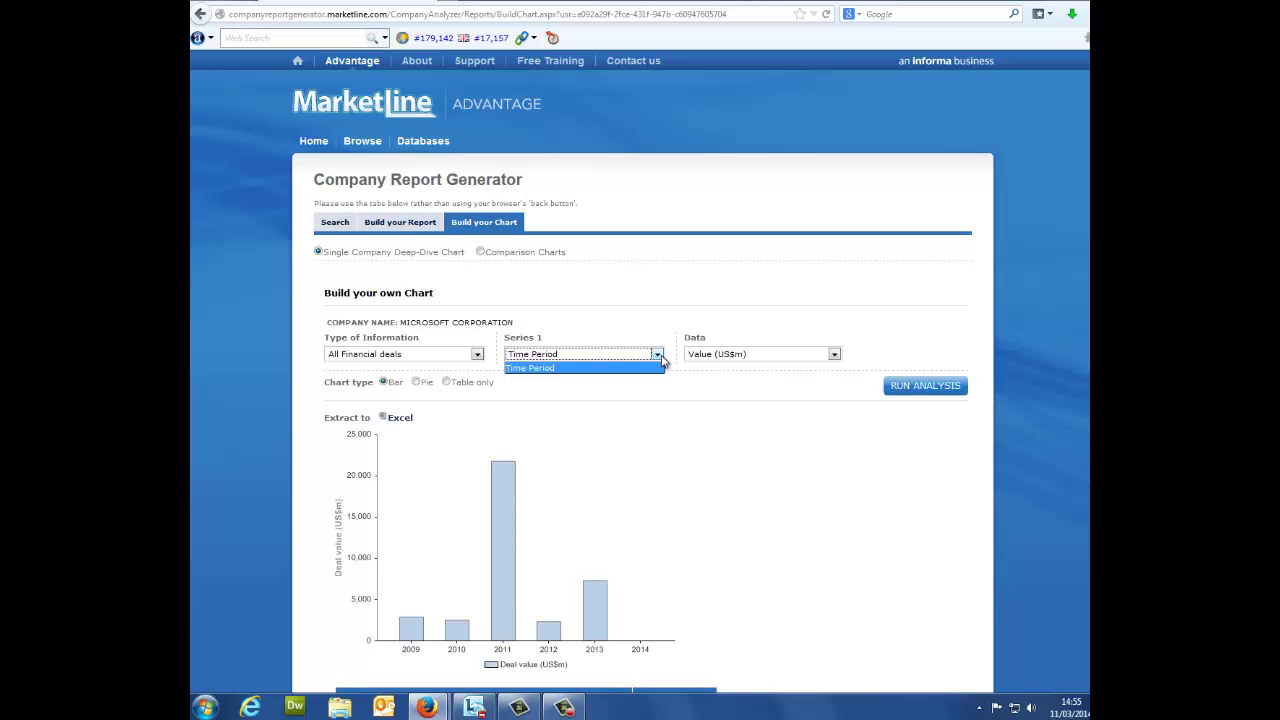
{"action": "left_click", "coordinate": [661, 361]}
{"action": "left_click", "coordinate": [834, 356]}
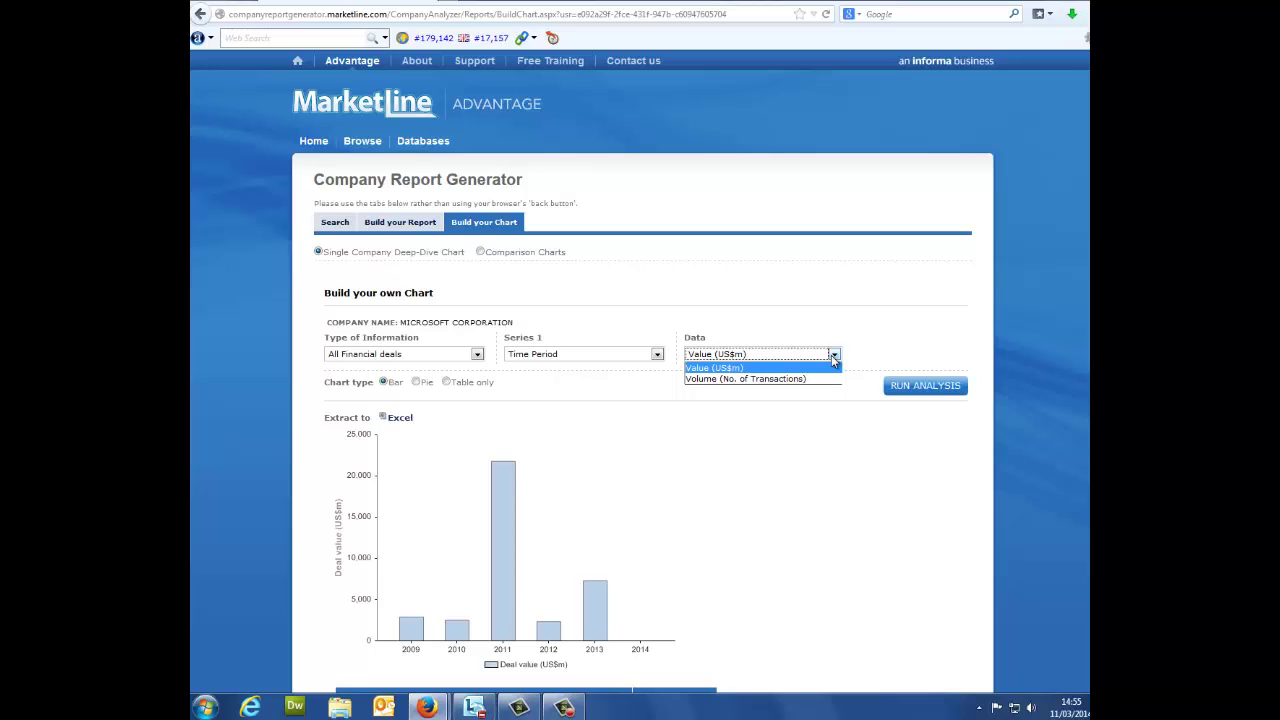
{"action": "left_click", "coordinate": [831, 355]}
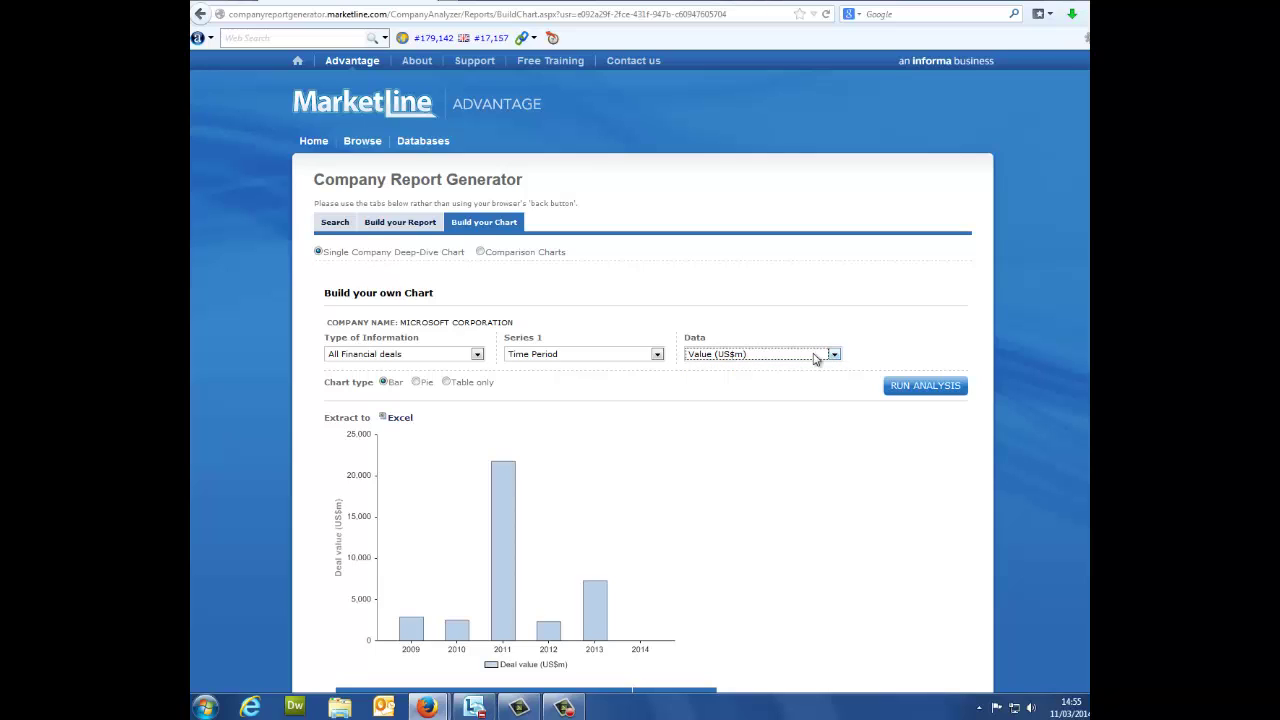
{"action": "left_click", "coordinate": [418, 385]}
{"action": "scroll", "coordinate": [614, 405], "scroll_direction": "down", "scroll_amount": 5}
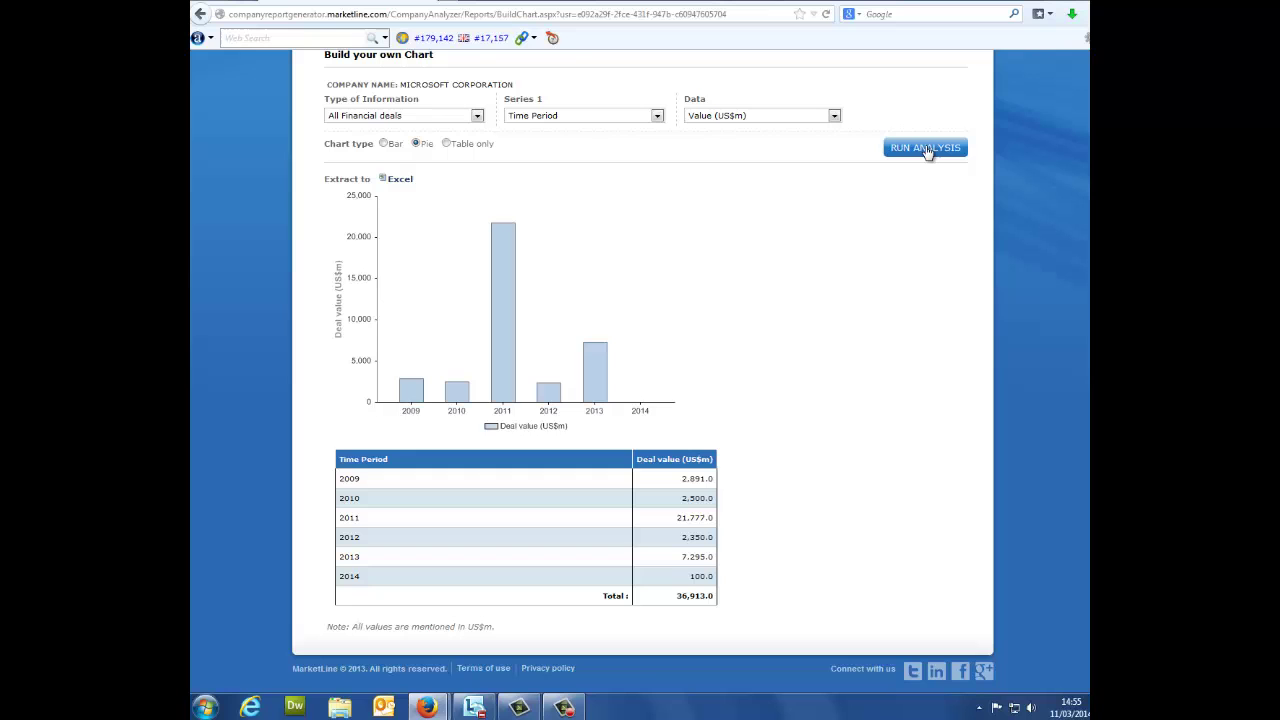
{"action": "left_click", "coordinate": [925, 148]}
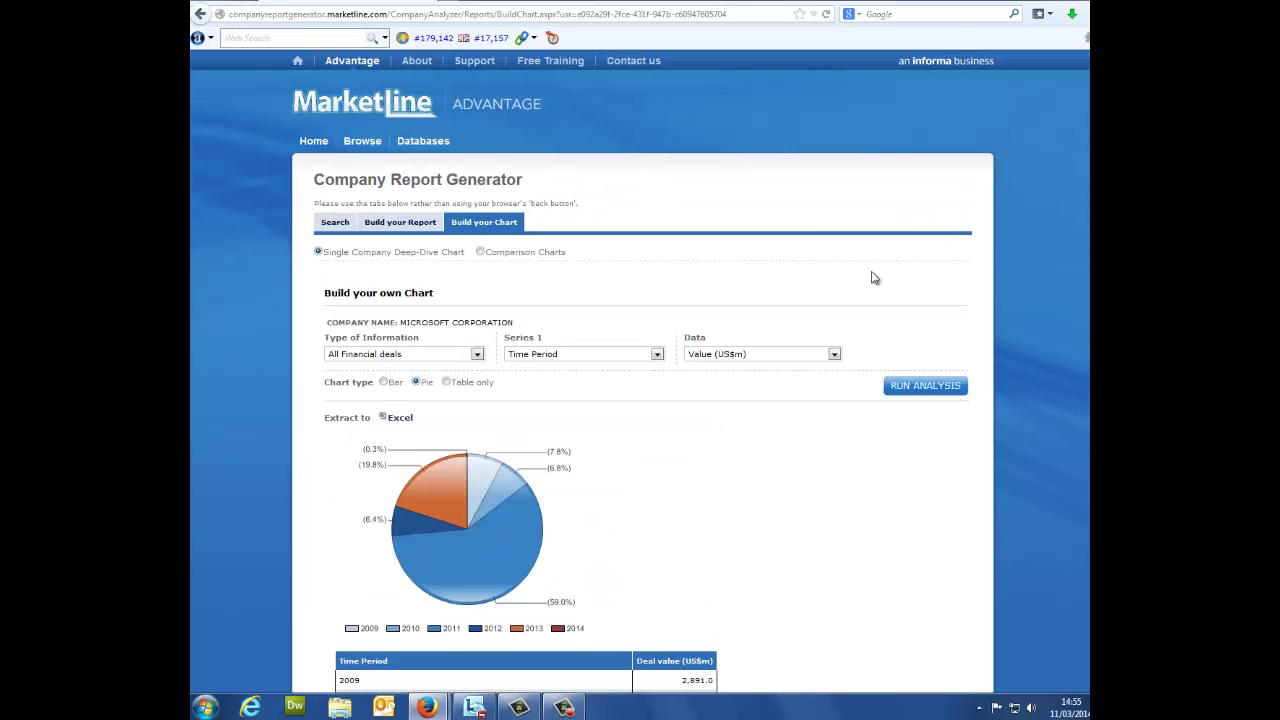
{"action": "scroll", "coordinate": [873, 278], "scroll_direction": "down", "scroll_amount": 3}
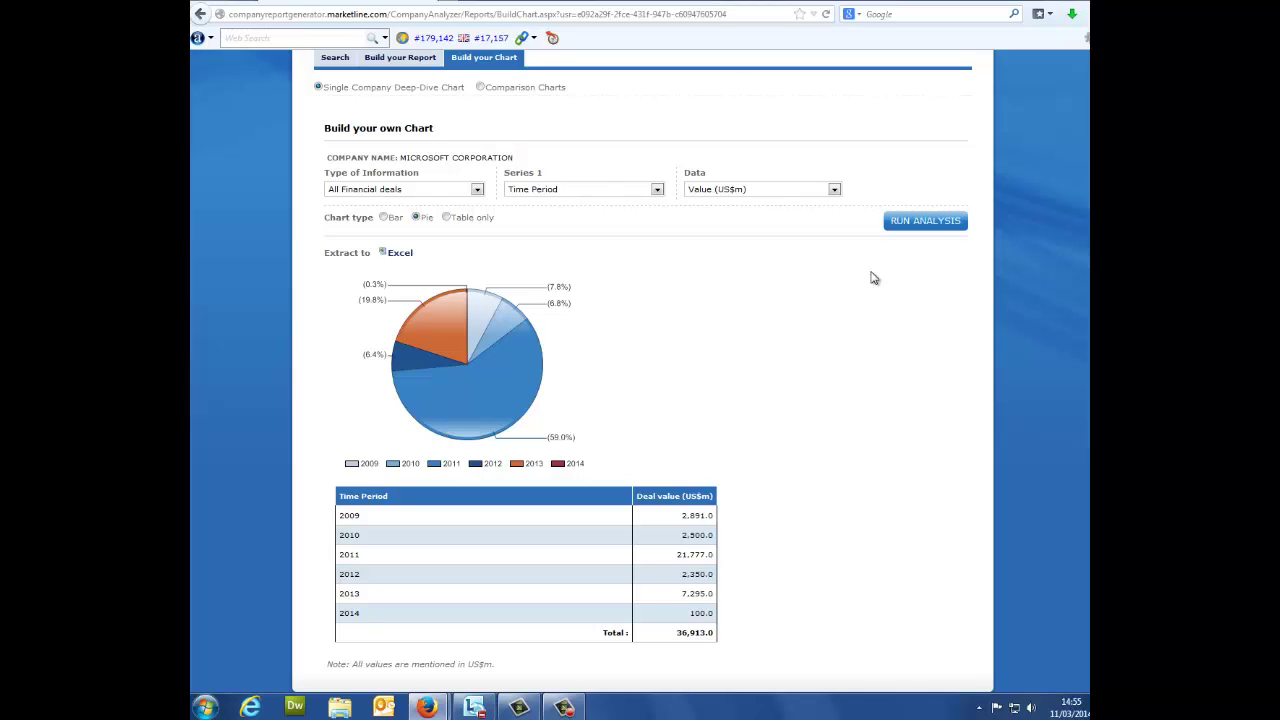
Step: Export the 2009–2014 deal-value data to Excel, then close the workbook with Alt+F4
{"action": "left_click", "coordinate": [398, 256]}
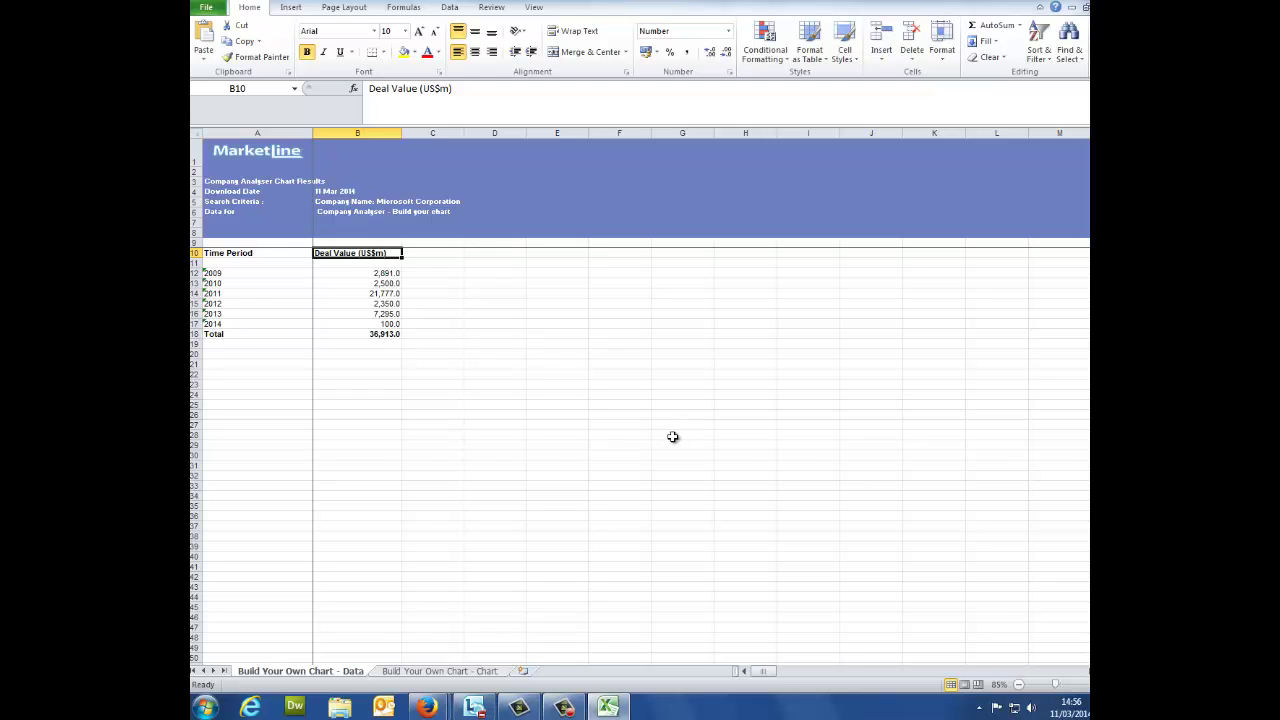
{"action": "key", "text": "alt+F4"}
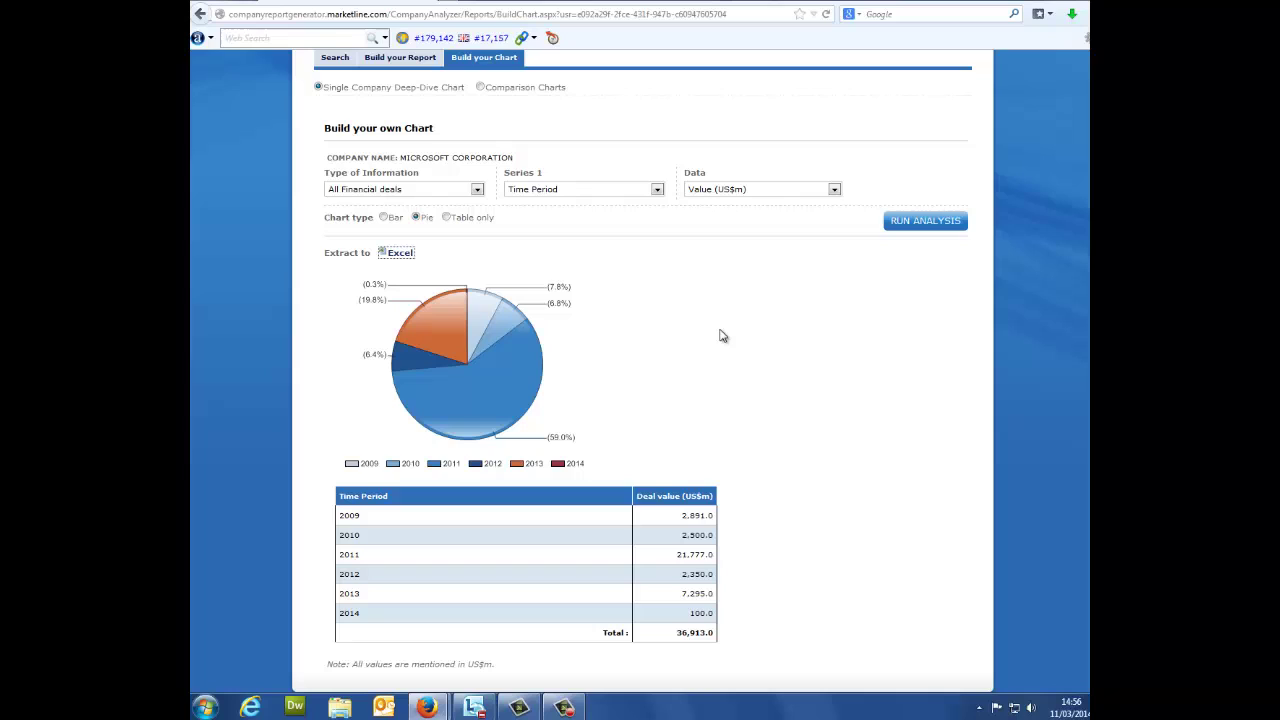